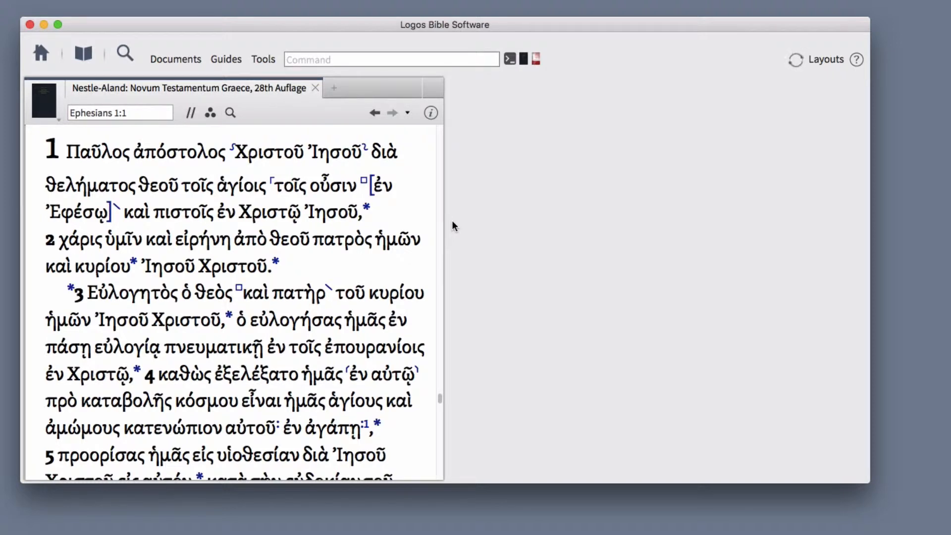
key("super+Tab")
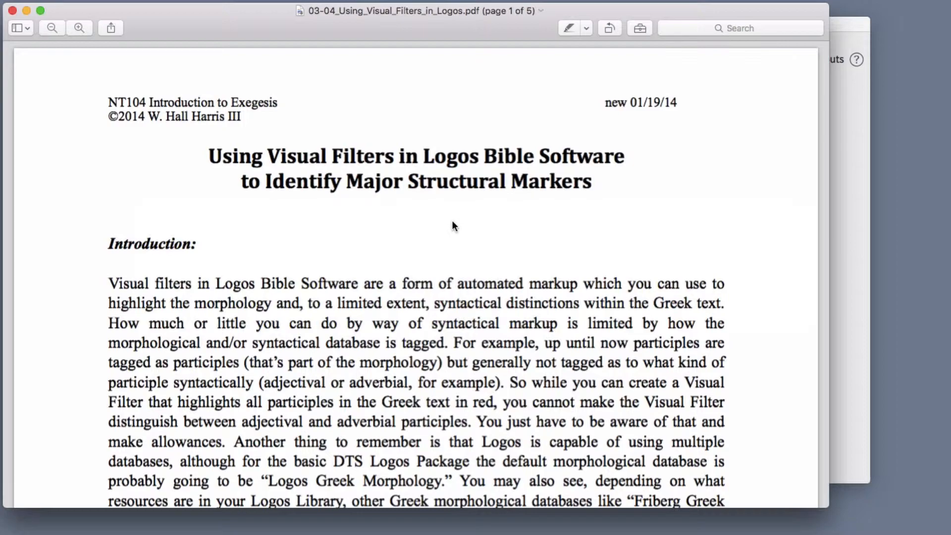
key("super+h")
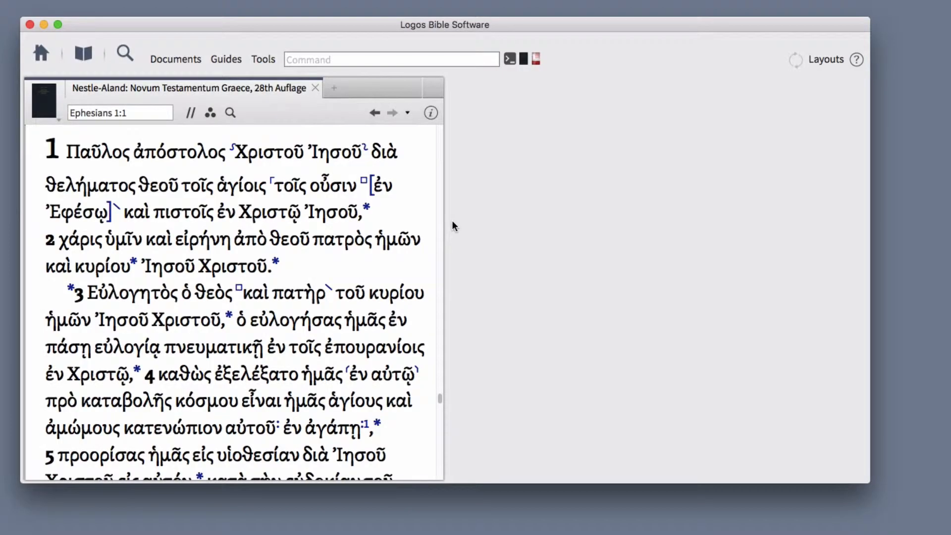
- Create a new Visual Filter document and name it "Big Five"
left_click(190, 60)
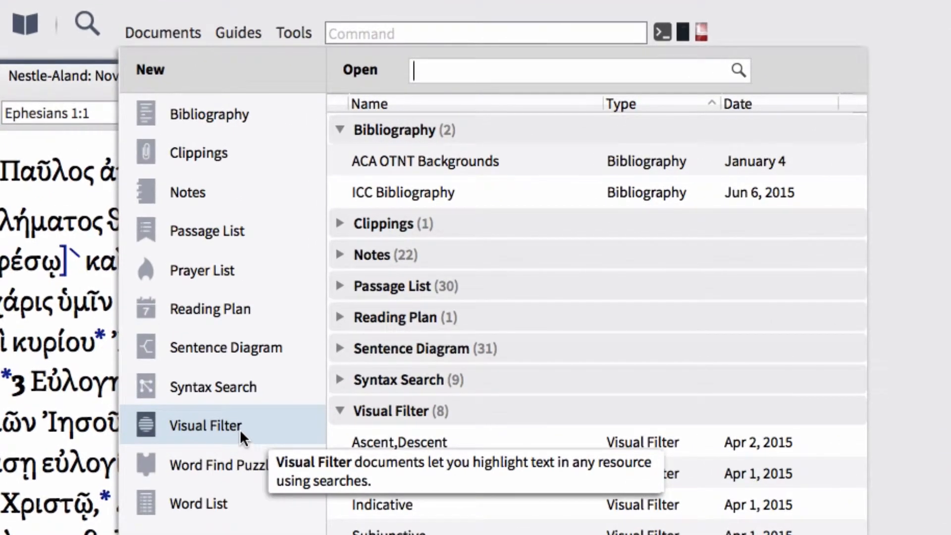
left_click(240, 427)
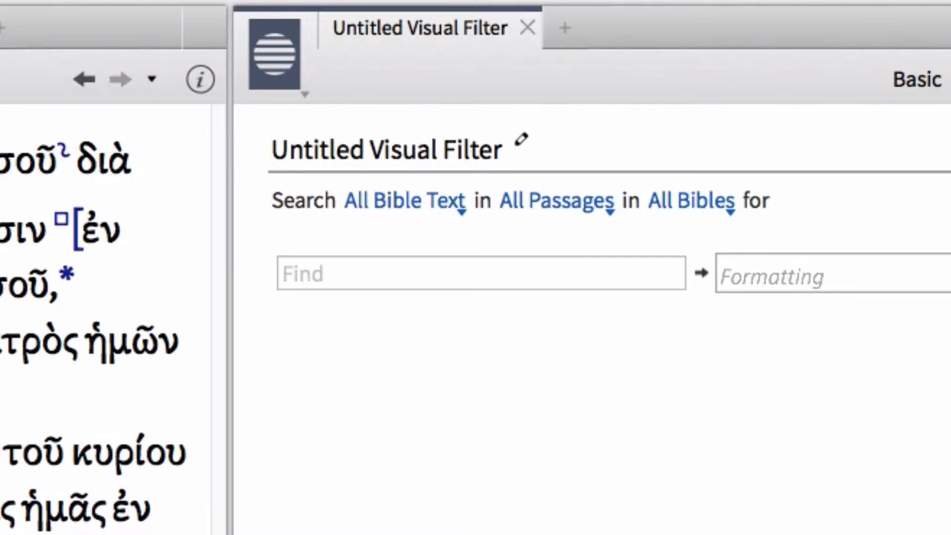
left_click(362, 151)
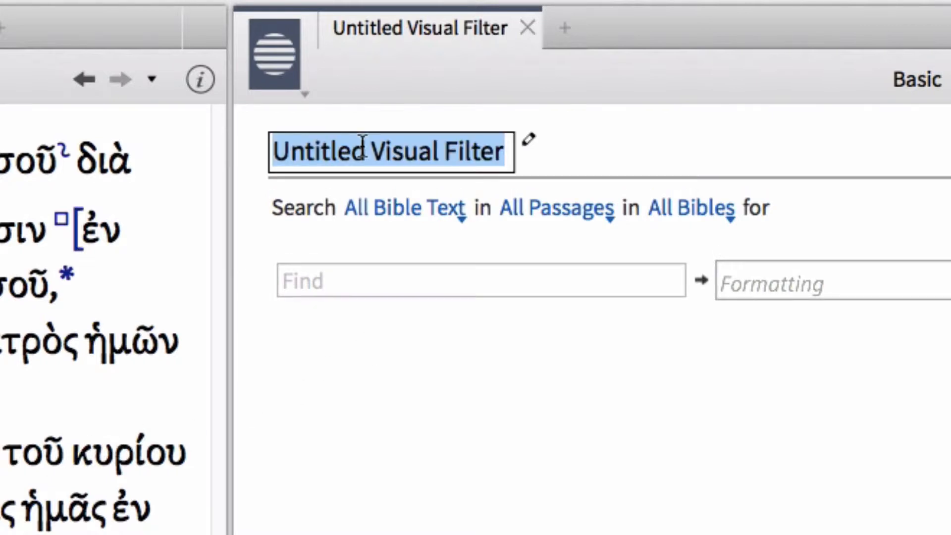
type("Gi")
key("BackSpace")
key("BackSpace")
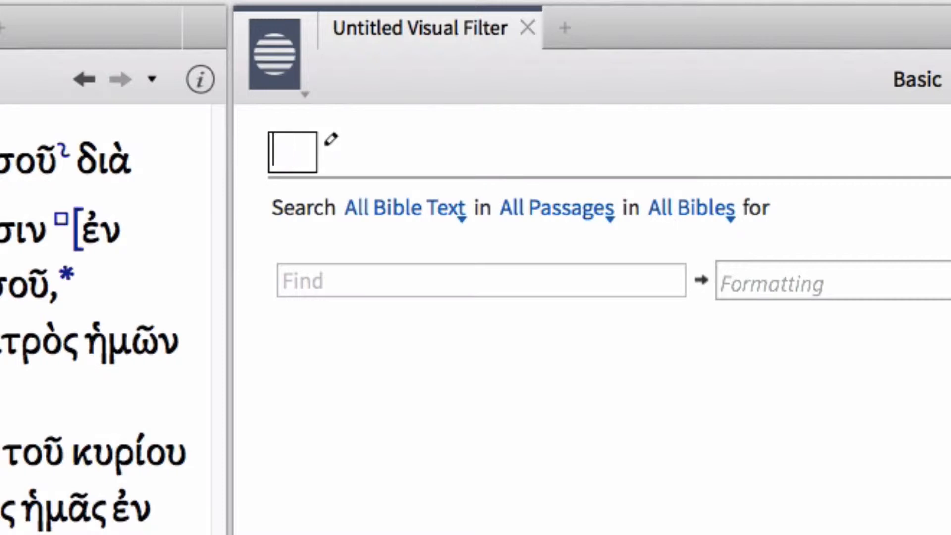
type("Big Five")
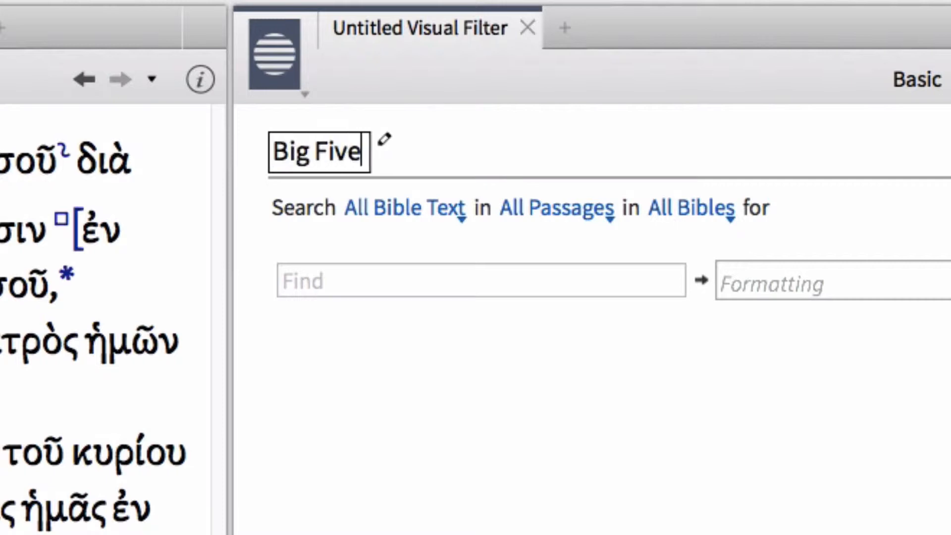
key("Return")
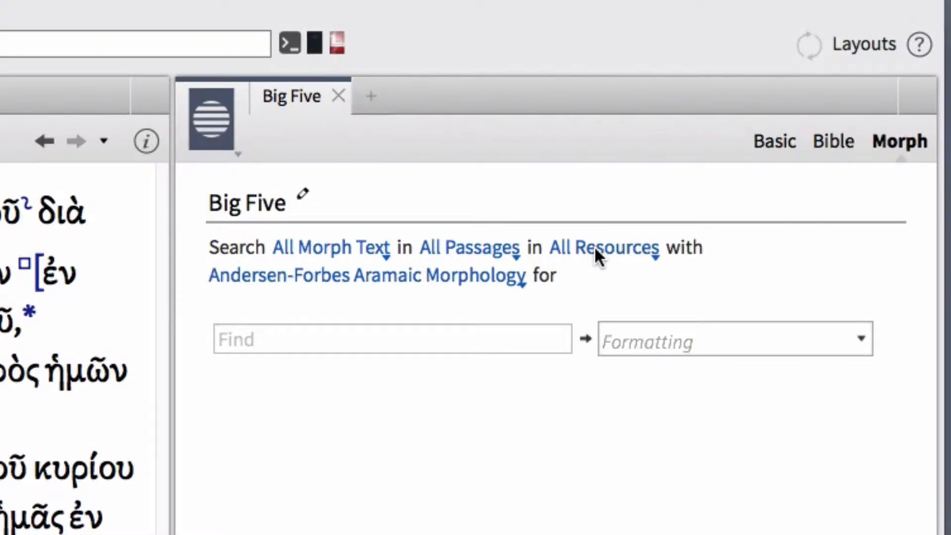
- Select the NA28 GBS text as the filter's resource to load Logos Greek Morphology, and return the resource scope to All Resources
left_click(597, 250)
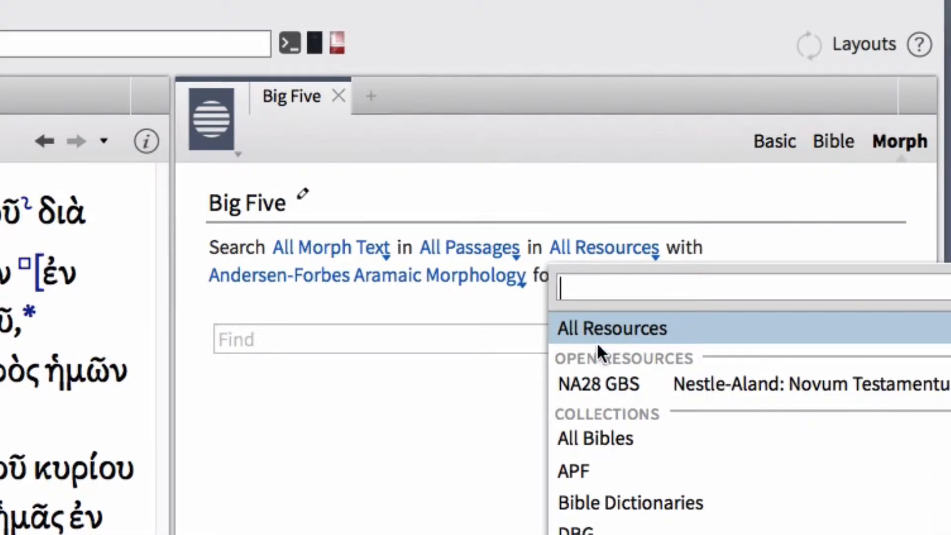
left_click(607, 382)
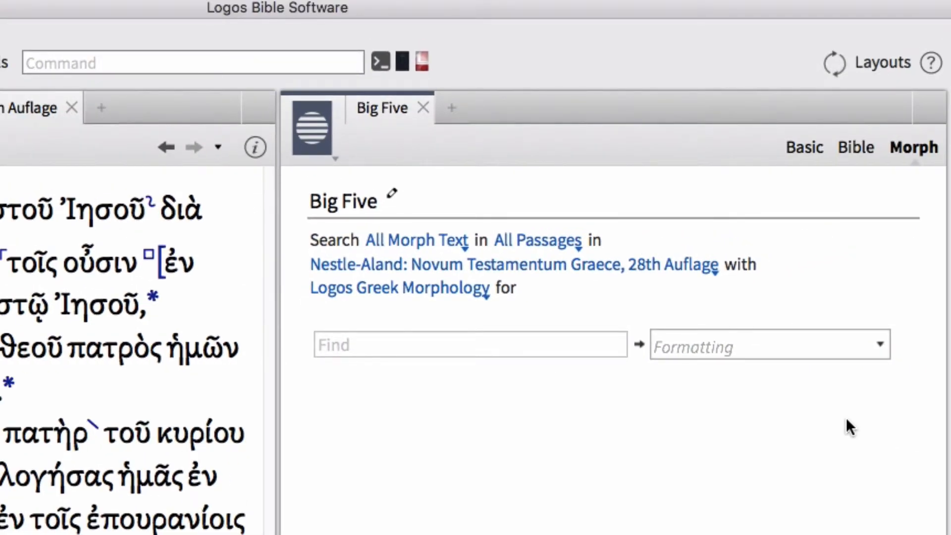
left_click(628, 265)
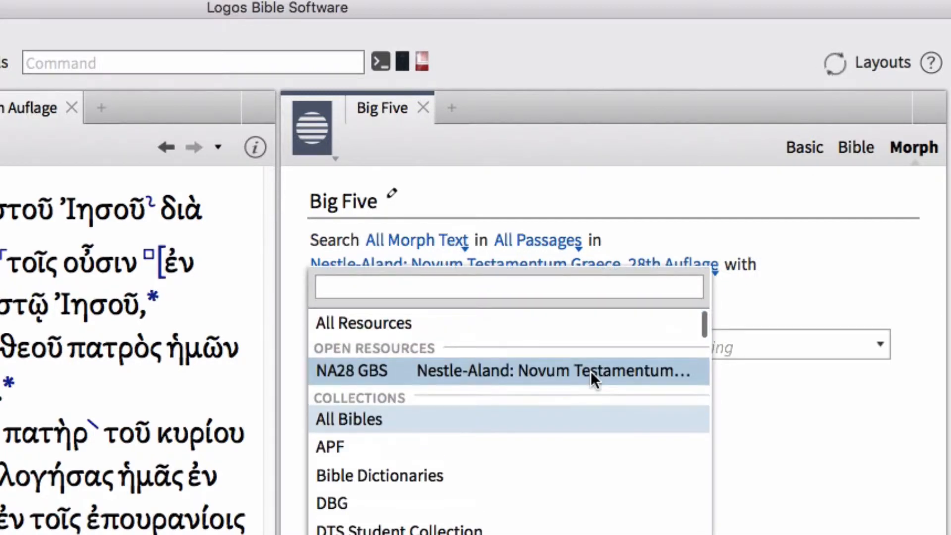
left_click(494, 329)
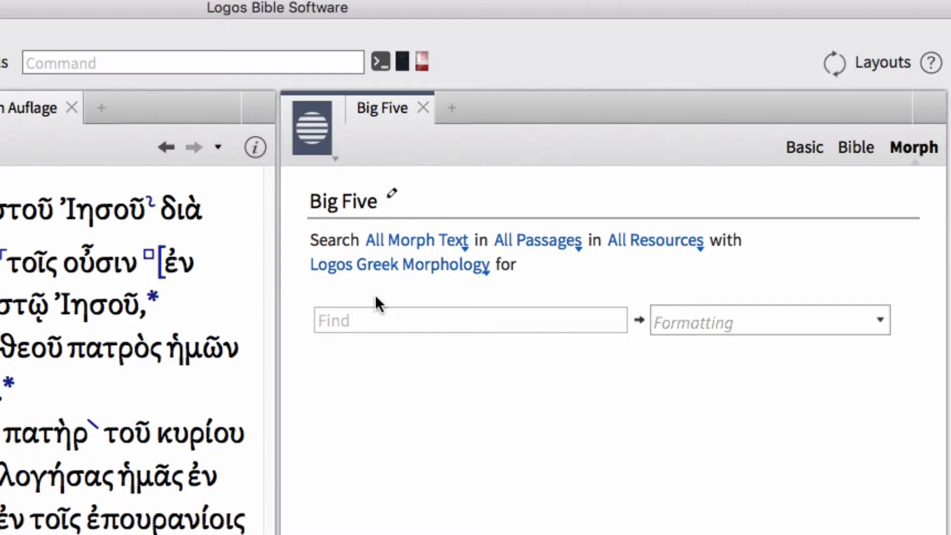
- Build the first morph query for verbs in the indicative or imperative mood, @V??[IM]
left_click(369, 321)
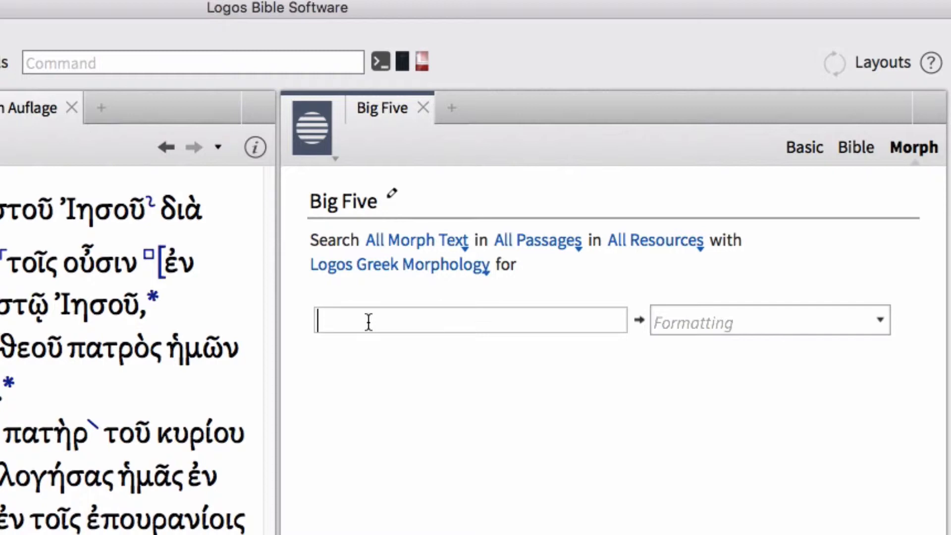
type("@")
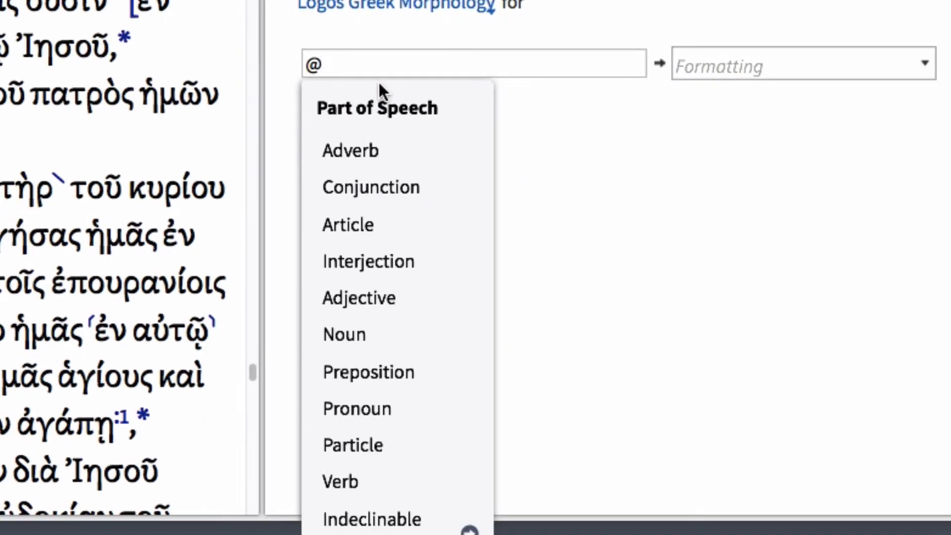
left_click(351, 476)
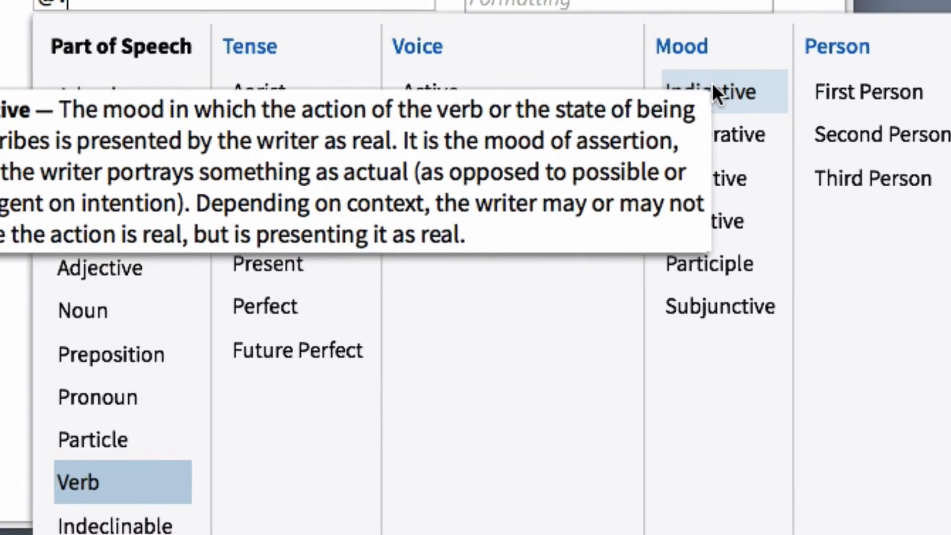
left_click(822, 123)
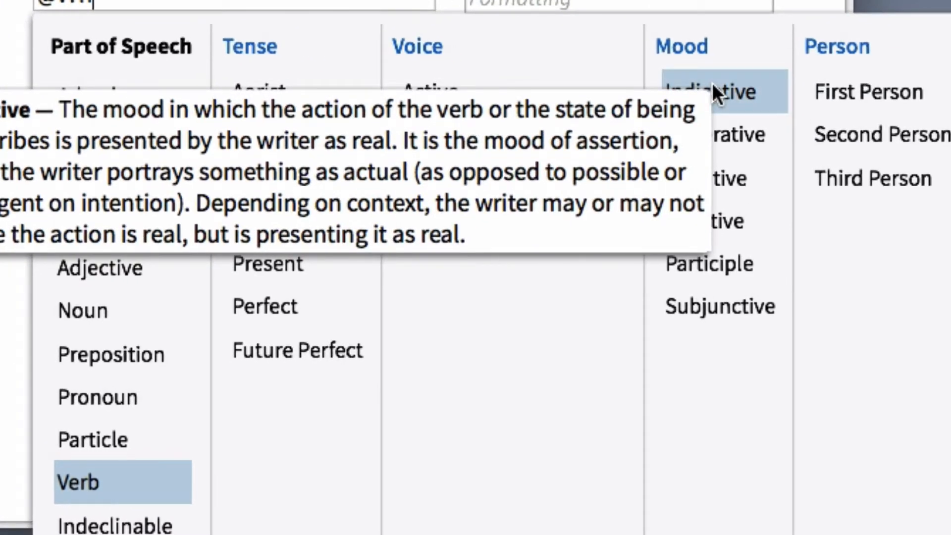
left_click(752, 130)
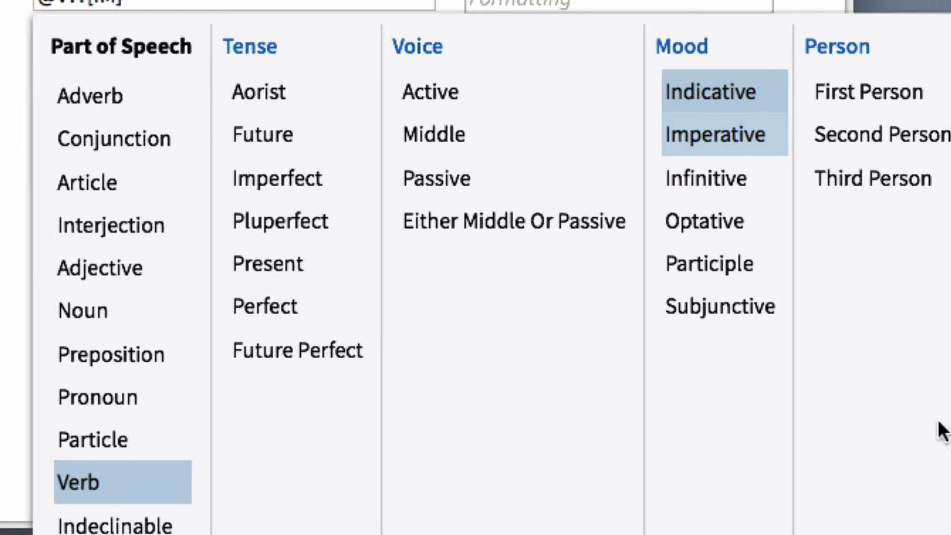
key("Return")
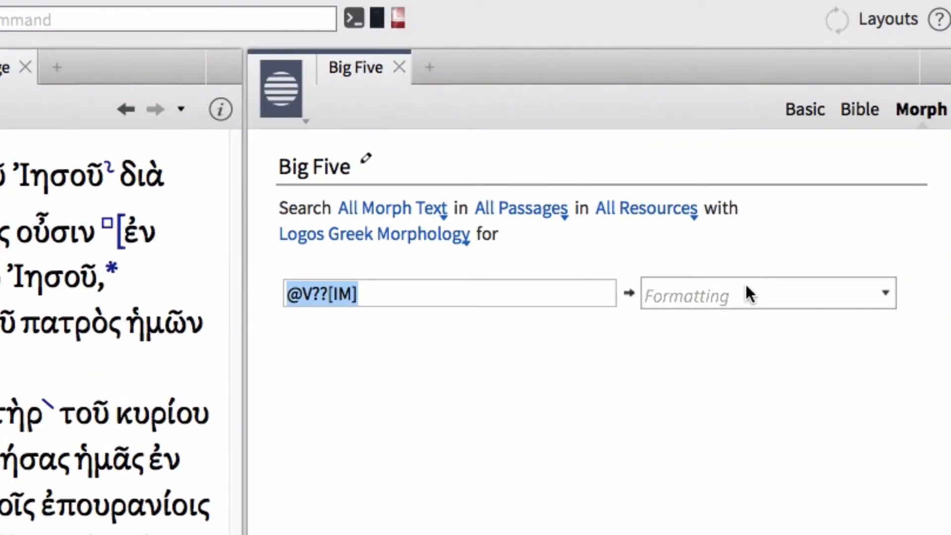
- Format the indicative and imperative verb matches with Yellow Highlighter
left_click(743, 291)
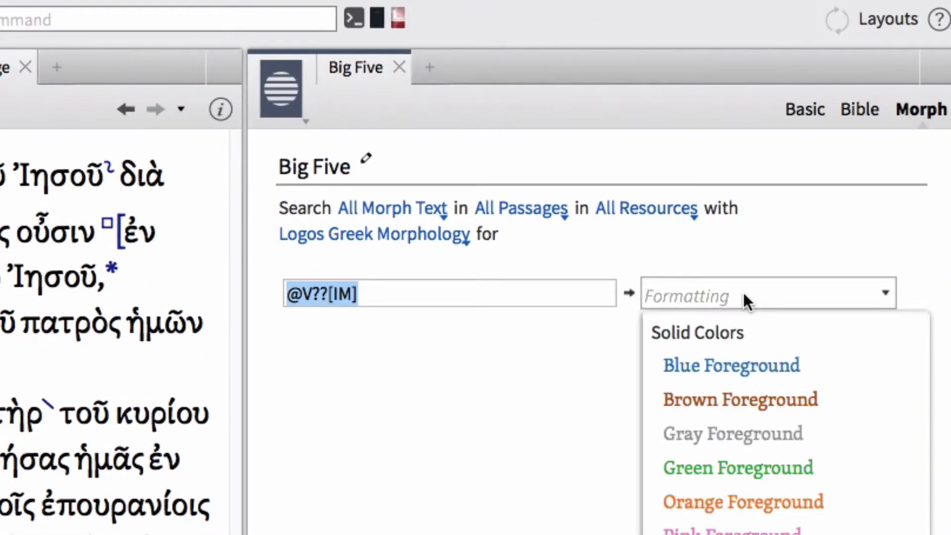
scroll(773, 364, "down", 12)
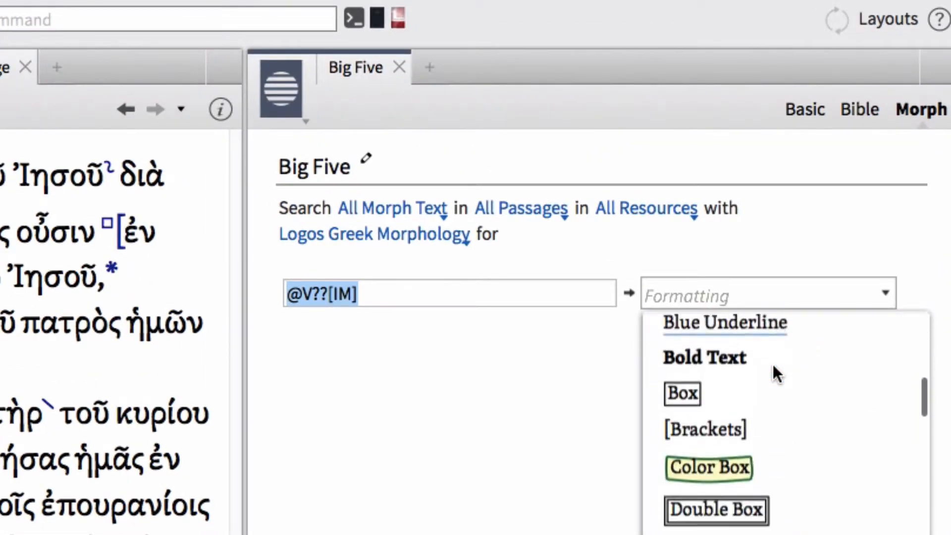
scroll(773, 369, "up", 8)
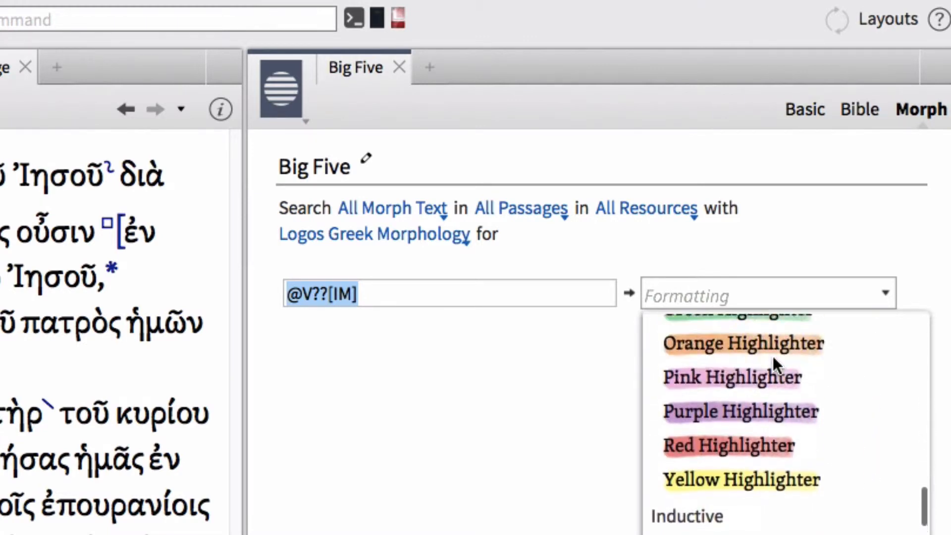
left_click(773, 355)
scroll(772, 377, "down", 10)
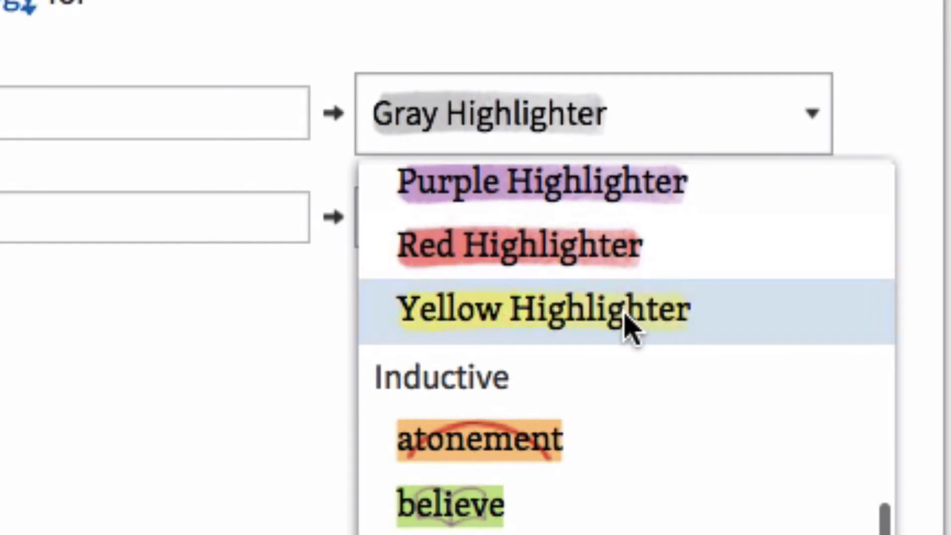
left_click(625, 319)
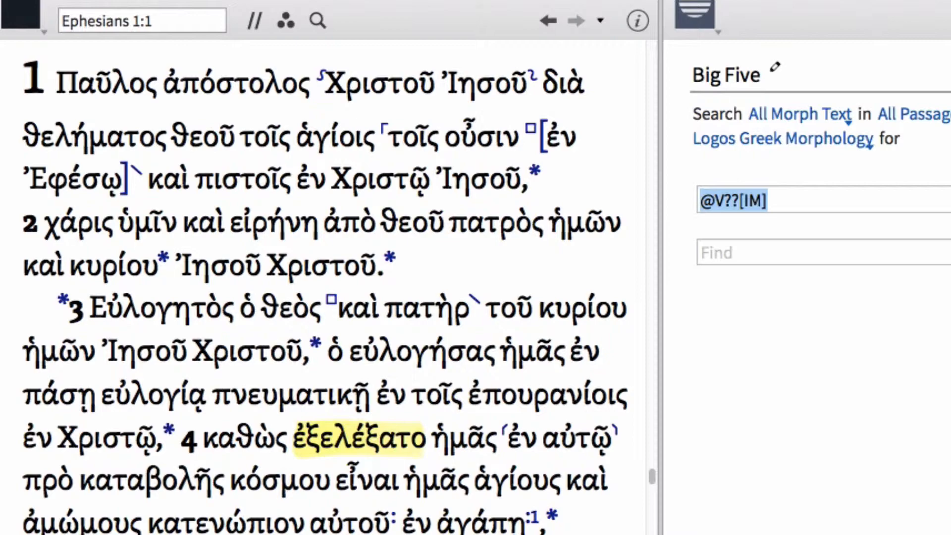
- Build the second morph query for participles, @V??P
left_click(822, 252)
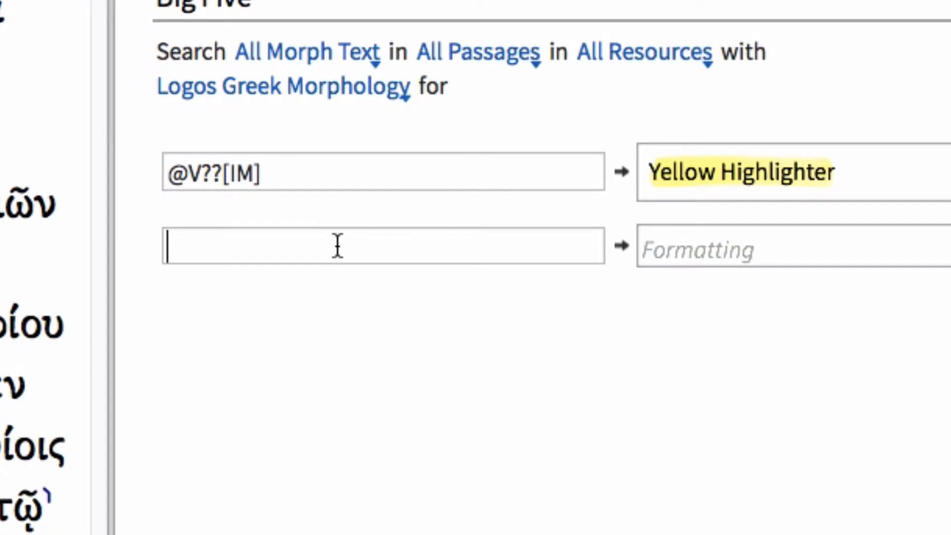
type("@")
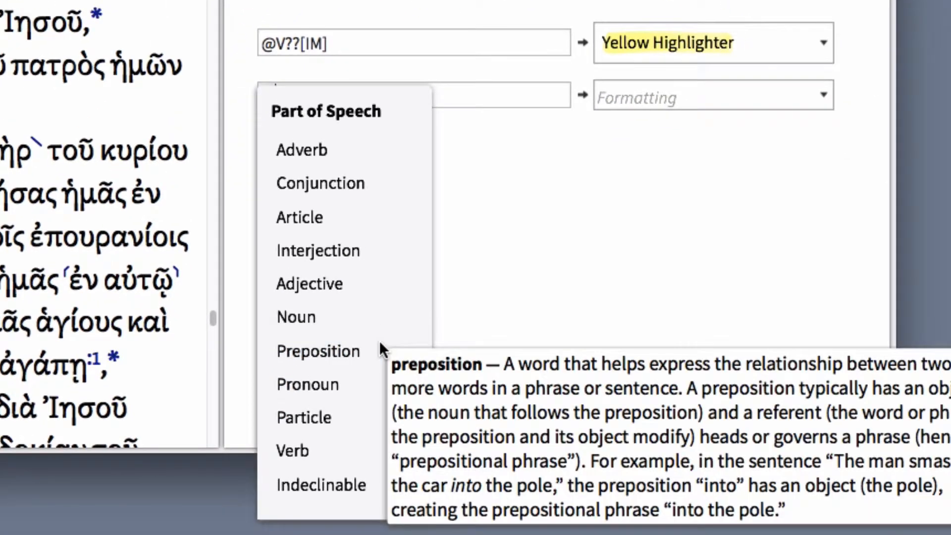
left_click(377, 339)
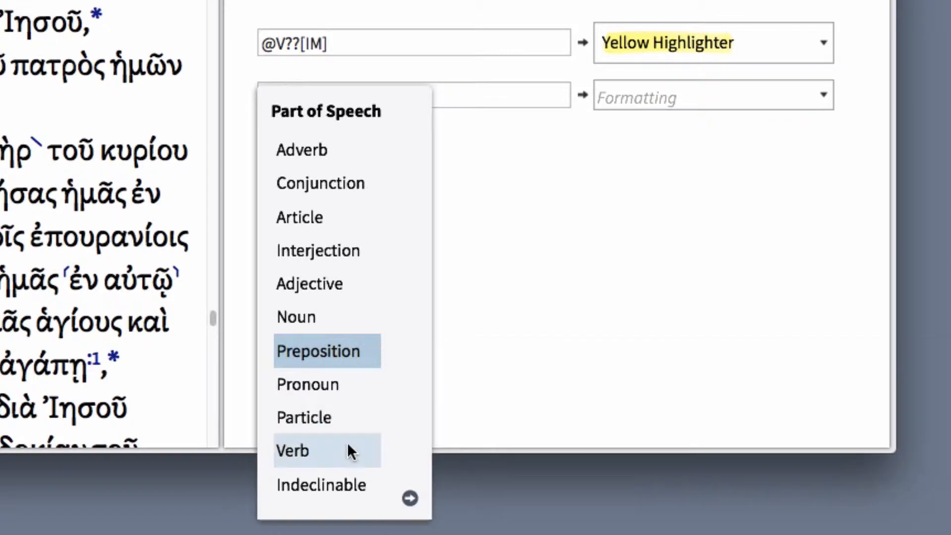
left_click(341, 451)
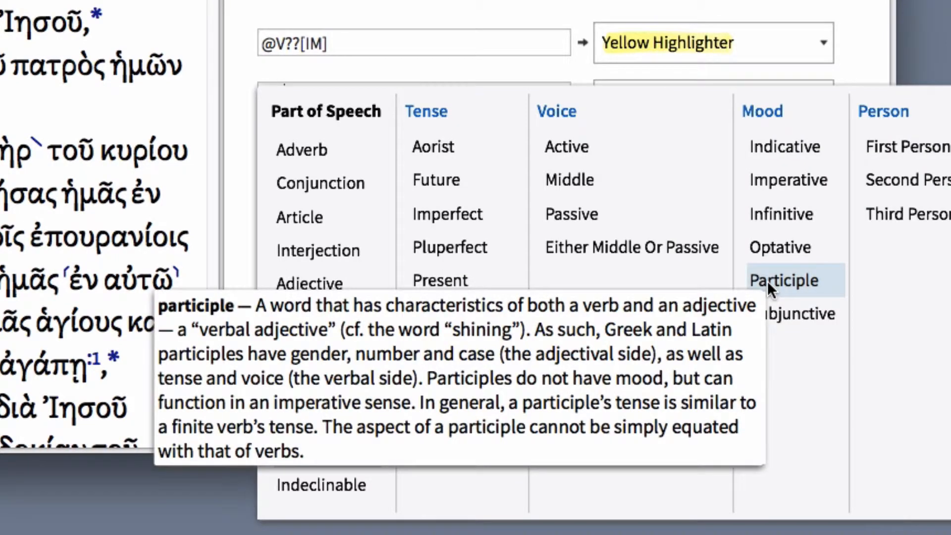
left_click(767, 281)
key("Return")
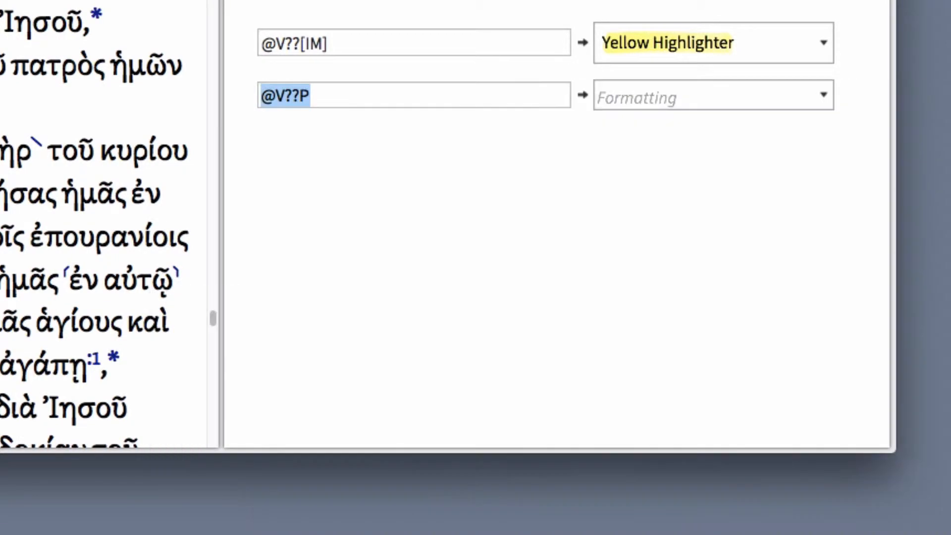
- Format the participle matches with Red Highlighter
left_click(754, 90)
scroll(786, 213, "down", 3)
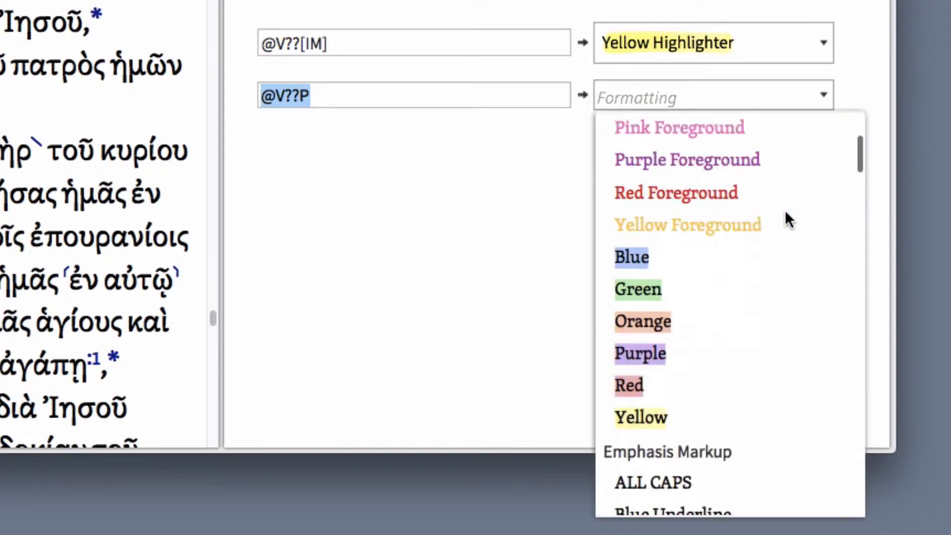
scroll(785, 213, "down", 15)
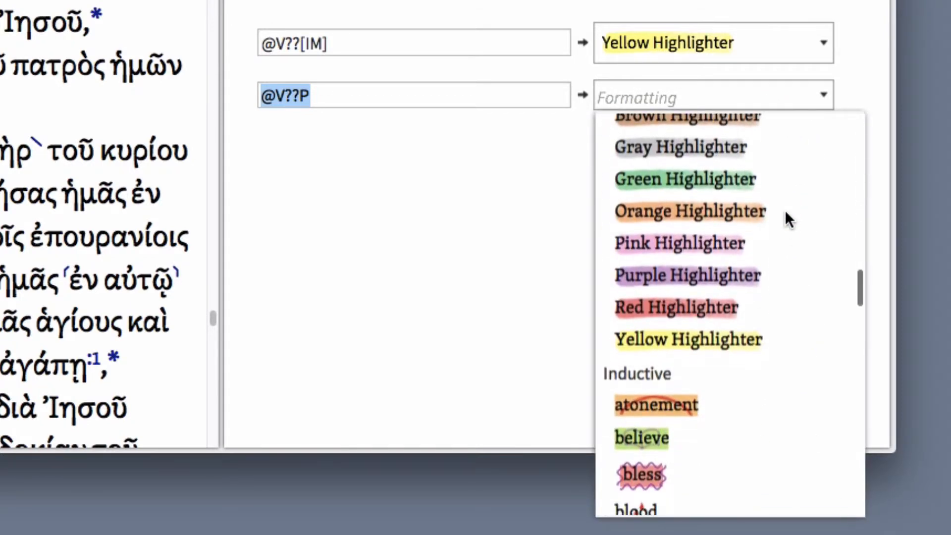
left_click(703, 307)
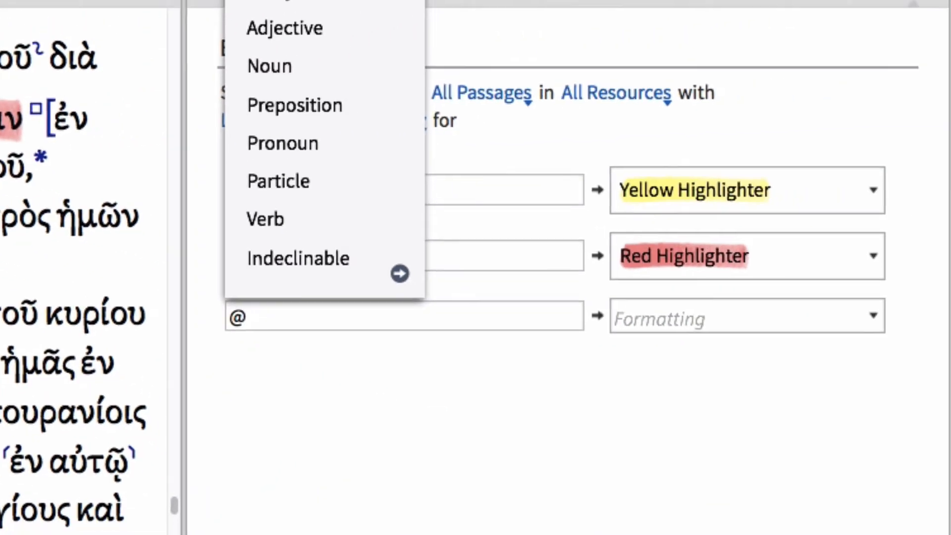
- Build the third morph query for verbs in the subjunctive or optative mood, @V??[OS]
type("V")
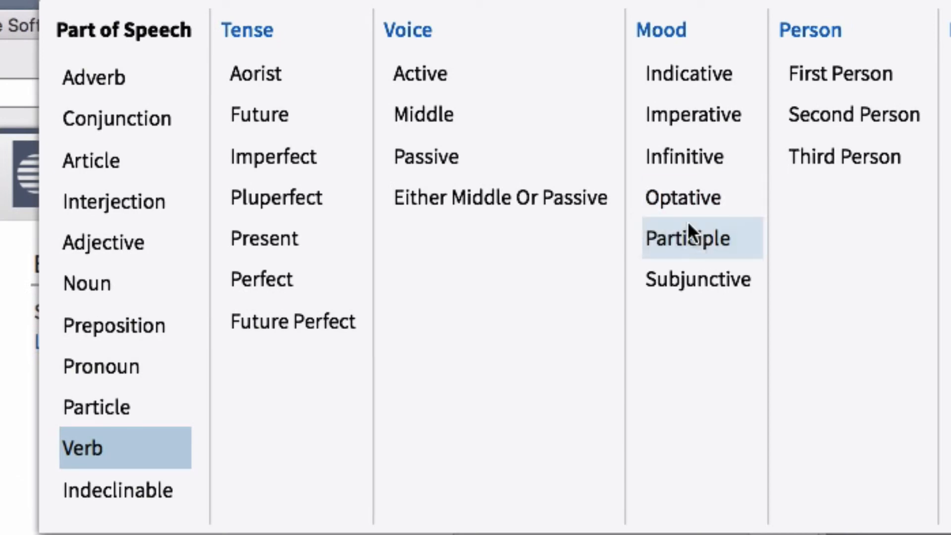
left_click(698, 278)
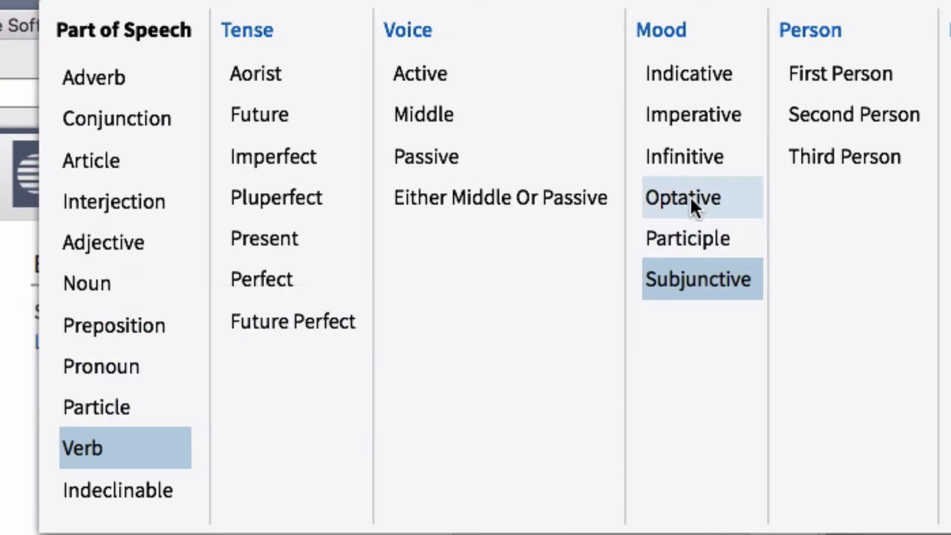
left_click(686, 193)
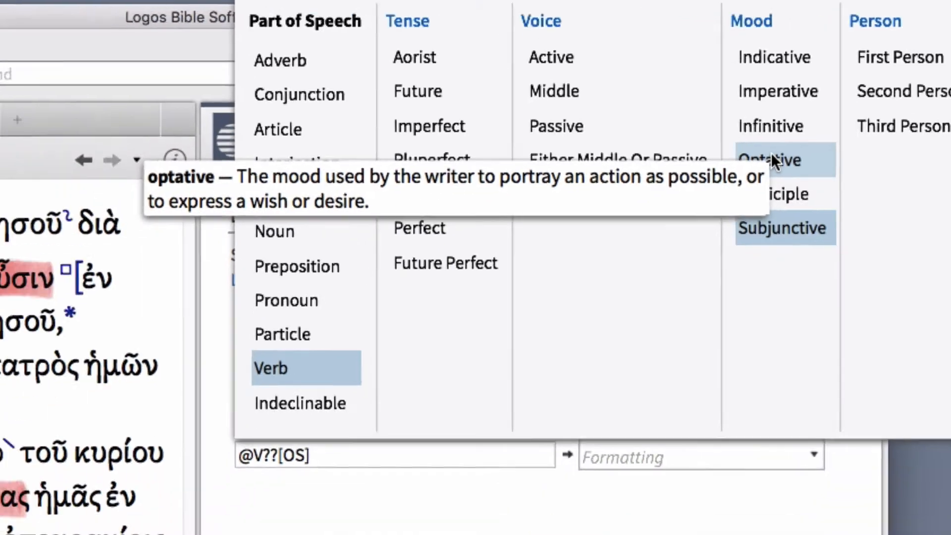
key("Return")
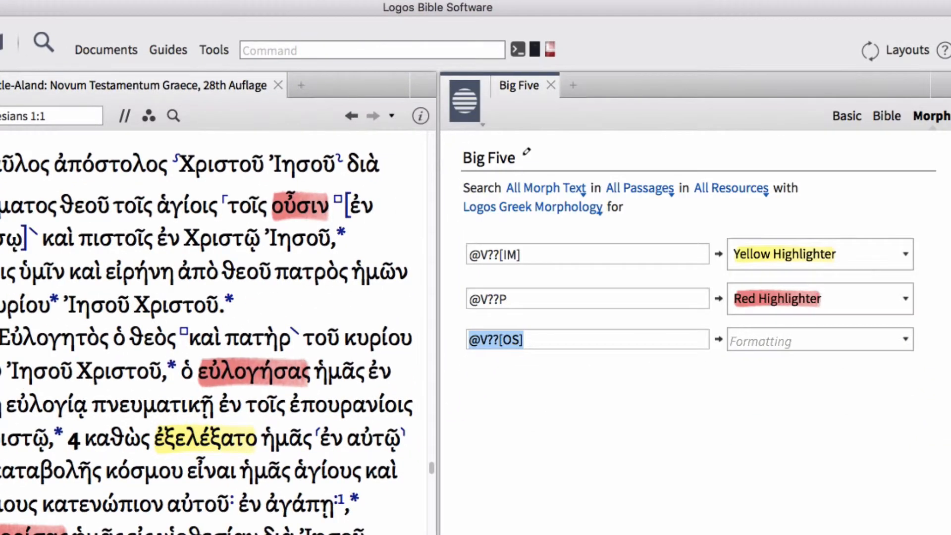
- Format the subjunctive and optative verb matches with Green Highlighter
left_click(829, 333)
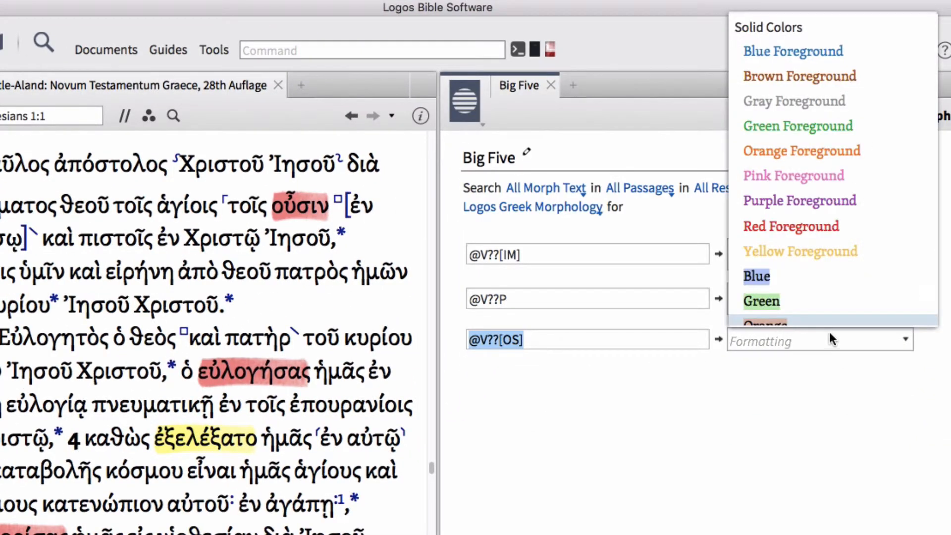
scroll(831, 271, "down", 10)
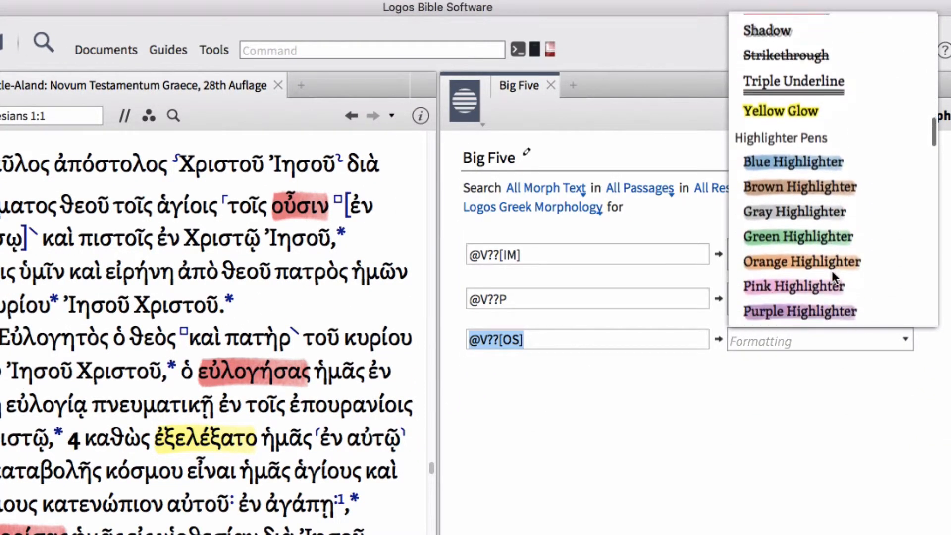
scroll(831, 271, "down", 1)
left_click(813, 217)
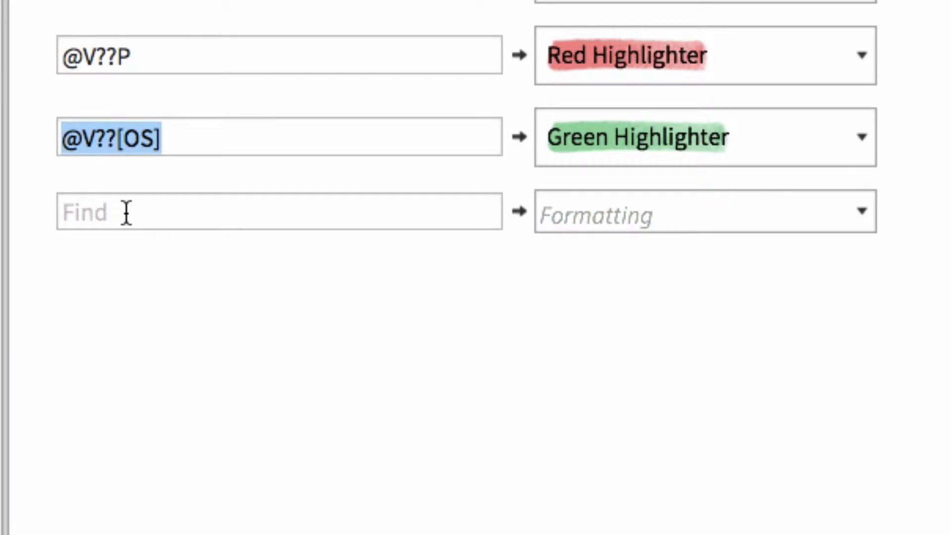
- Start the fourth morph query for conjunctions and include every adverbial subtype, from Adverbial Conditional through Adverbial Causal
left_click(126, 213)
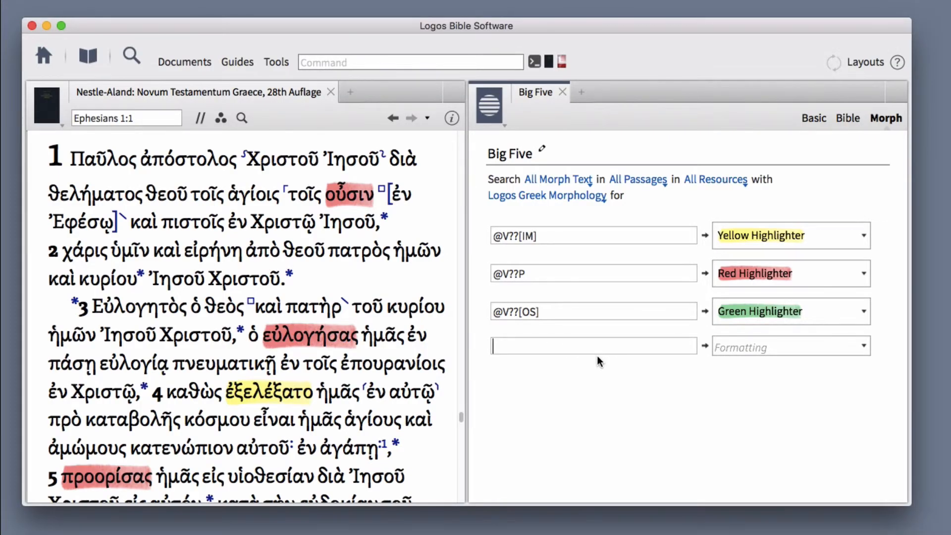
type("@")
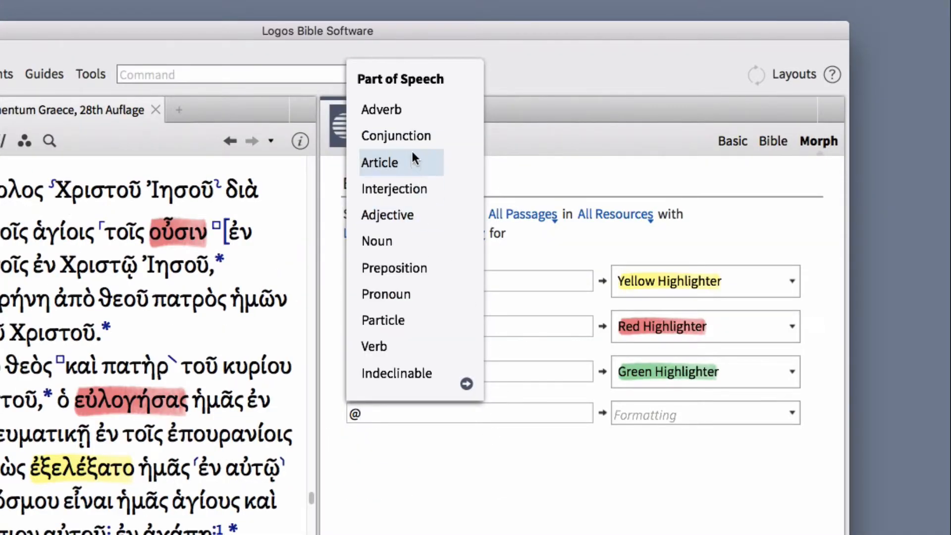
mouse_move(408, 135)
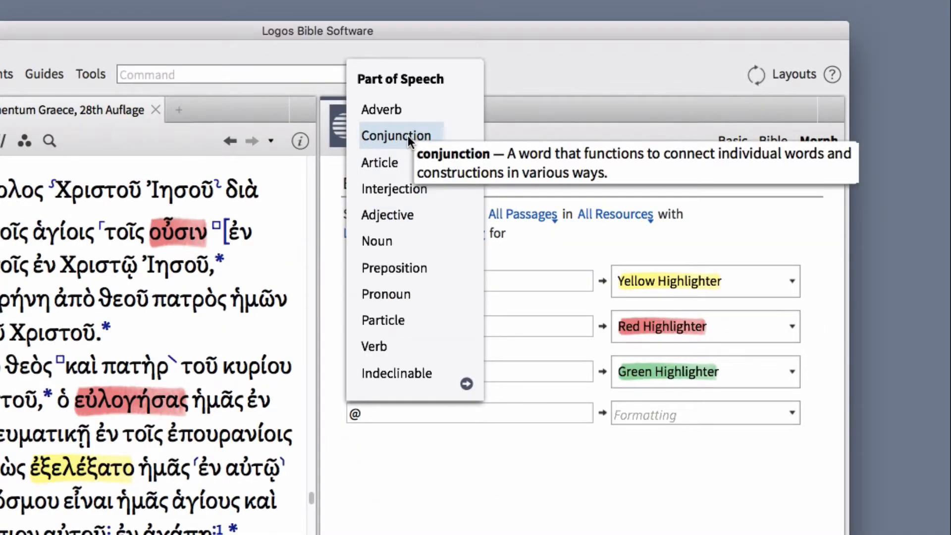
left_click(408, 135)
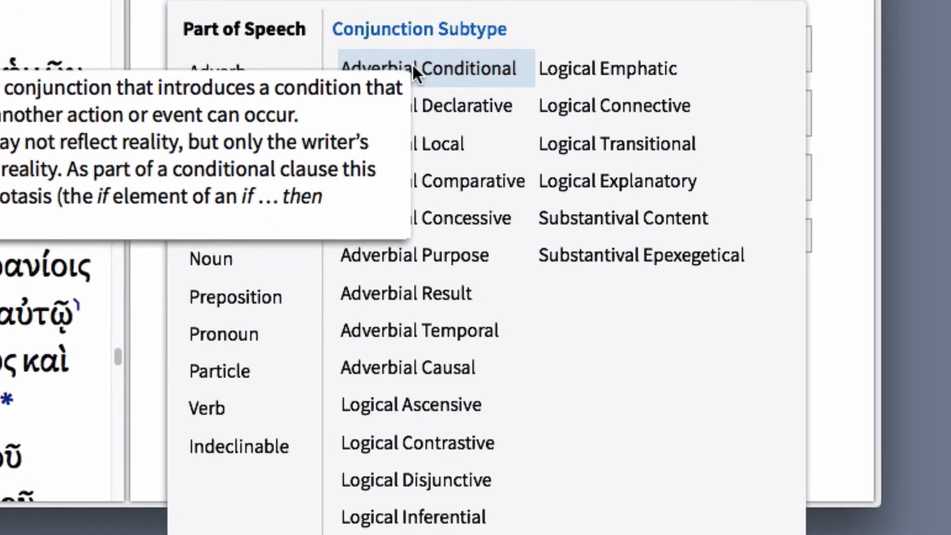
left_click(520, 298)
left_click(423, 102)
left_click(422, 146)
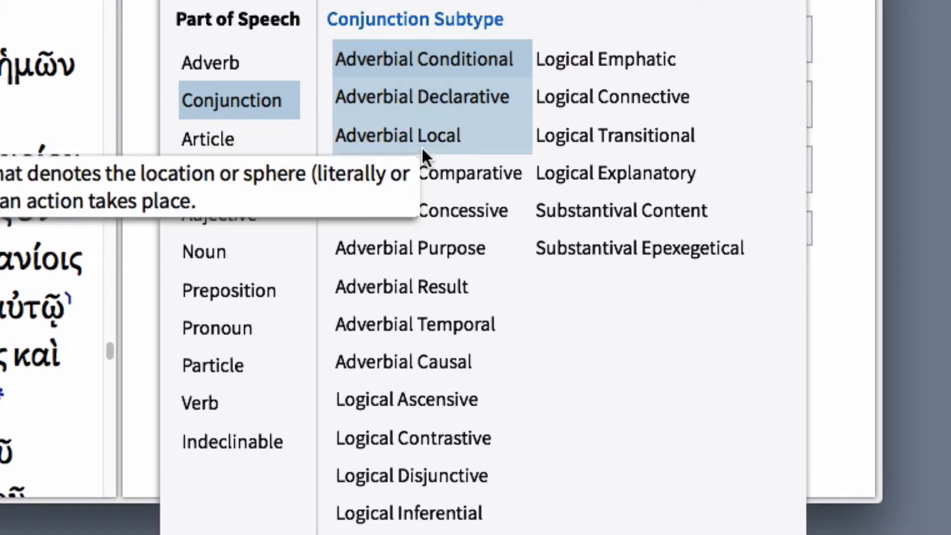
left_click(421, 169)
left_click(428, 210)
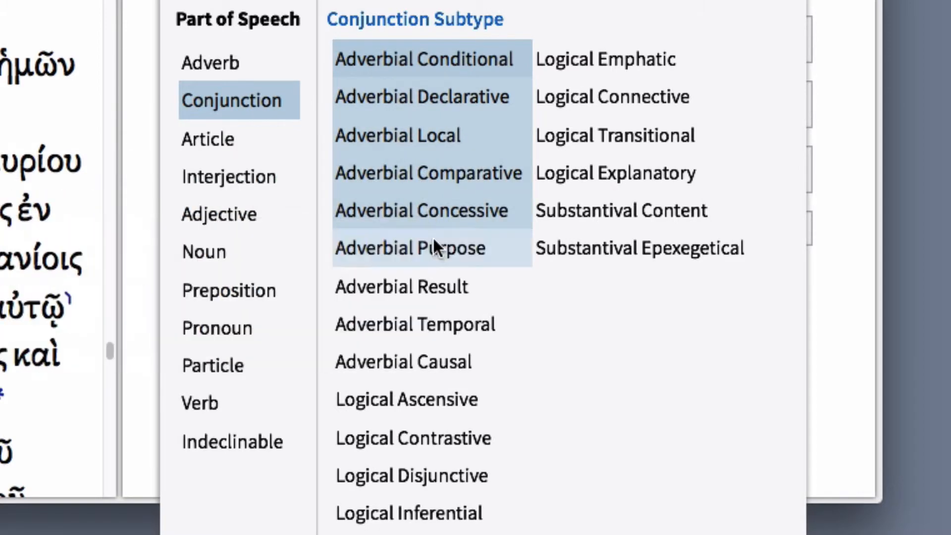
left_click(435, 243)
left_click(438, 317)
left_click(401, 286)
left_click(403, 362)
- Add the Logical Inferential, Substantival Content and Logical Transitional subtypes, and complete the conjunction query as @C[^LALCLDLKLMLNLXSE]
left_click(408, 512)
left_click(622, 210)
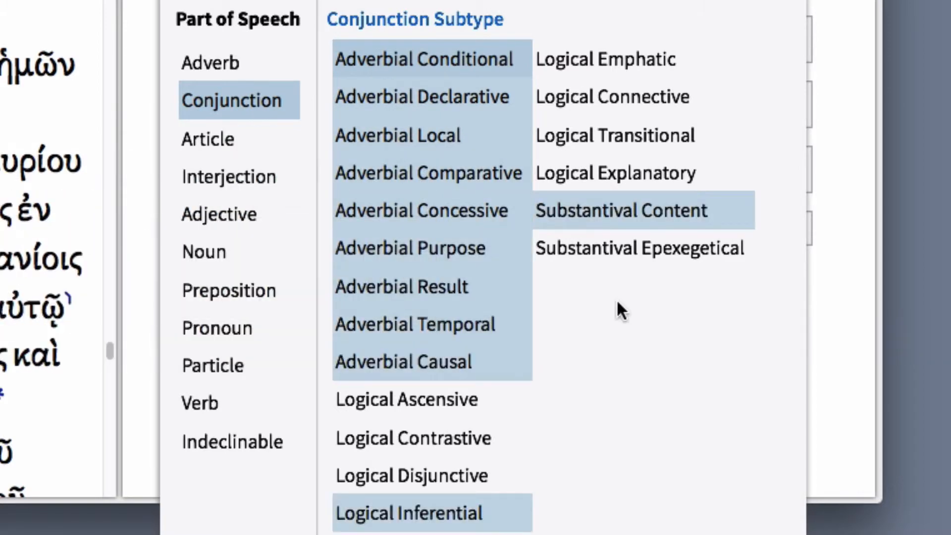
left_click(610, 128)
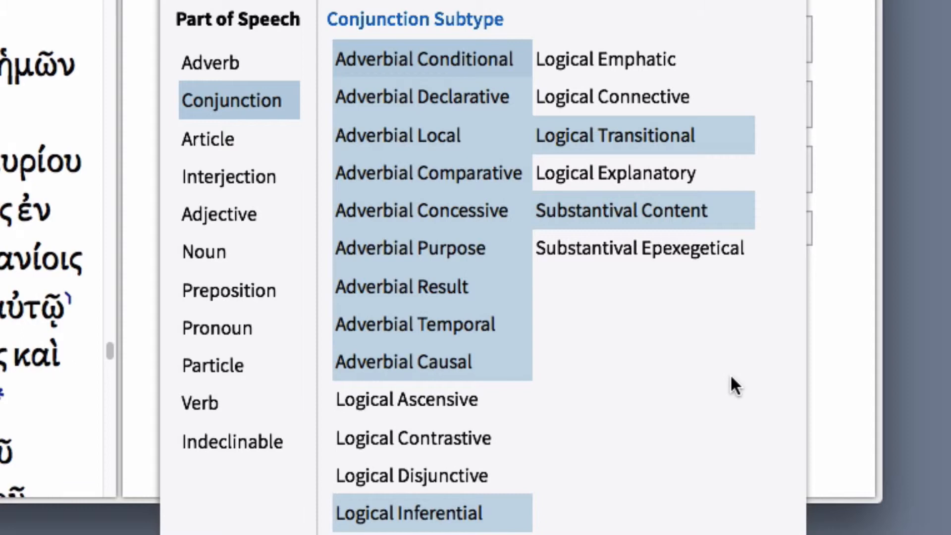
key("Return")
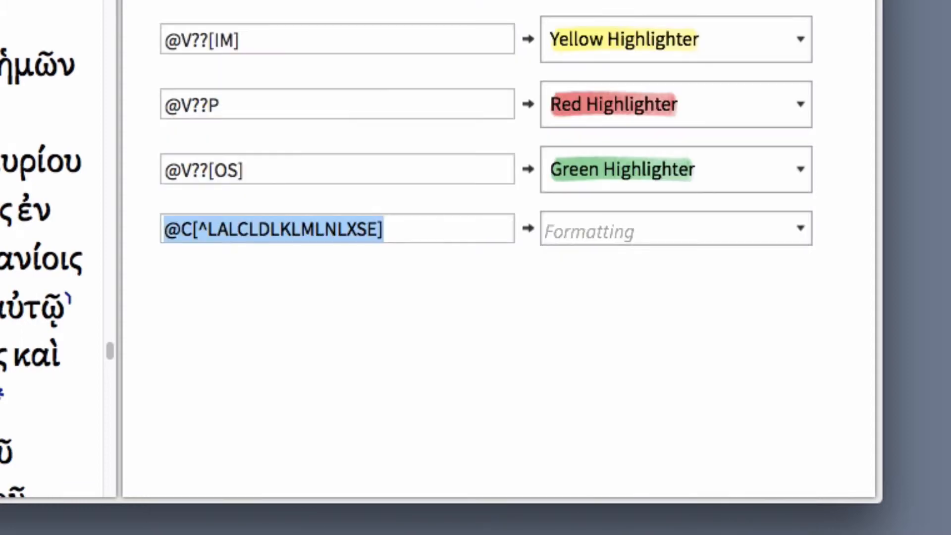
- Format the conjunction matches with Green Highlighter
left_click(638, 233)
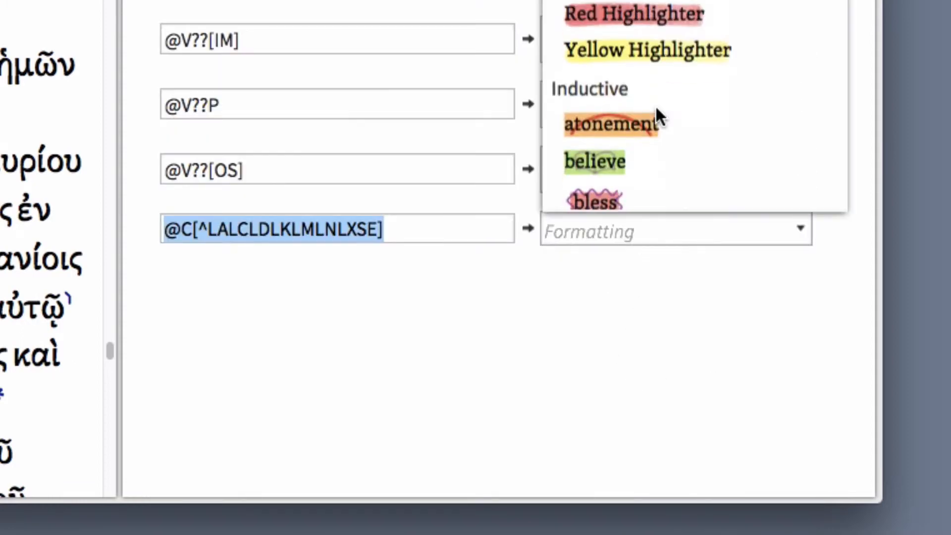
scroll(655, 115, "down", 10)
scroll(656, 115, "down", 8)
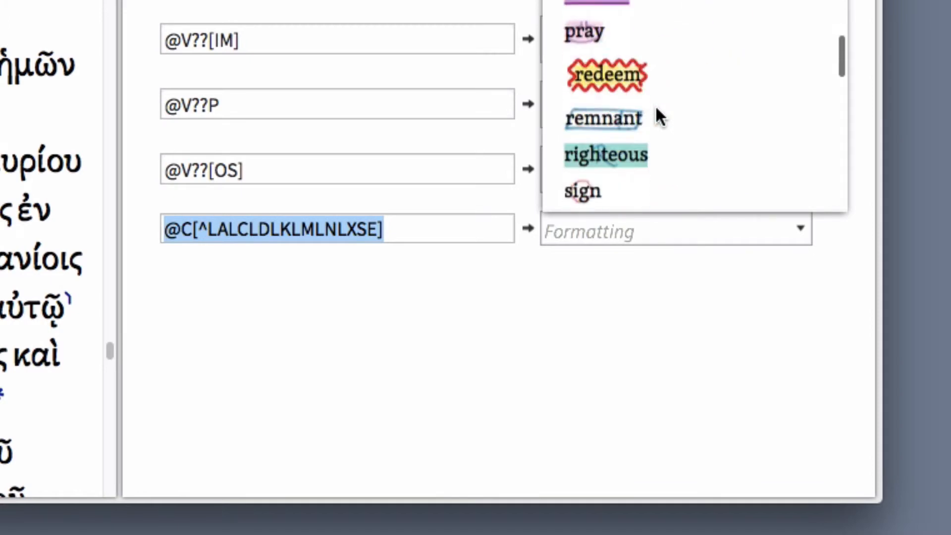
scroll(656, 115, "up", 1)
left_click(656, 115)
left_click(304, 289)
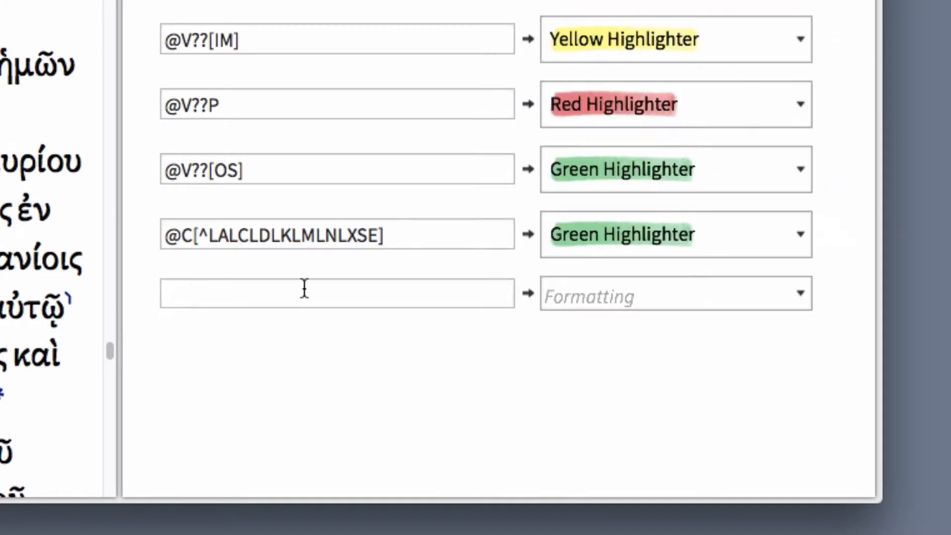
type("@")
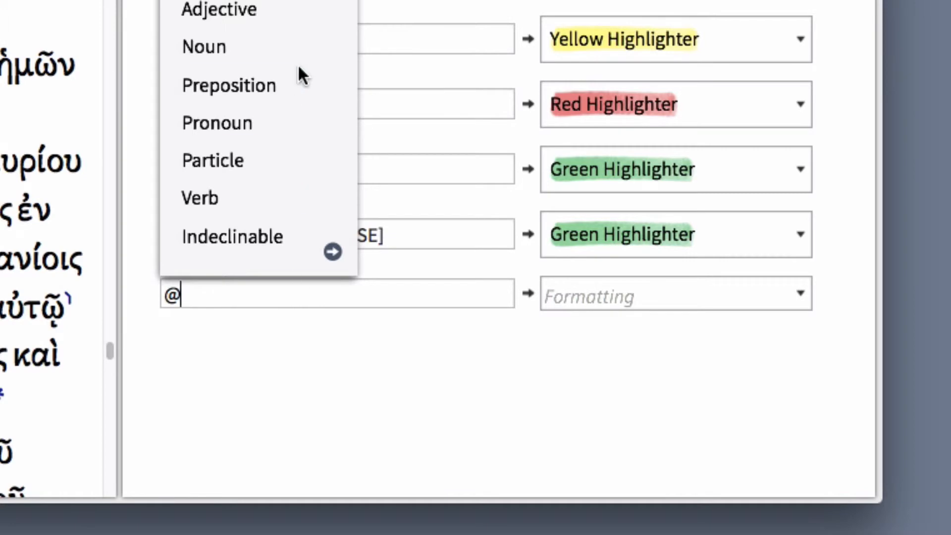
left_click(263, 122)
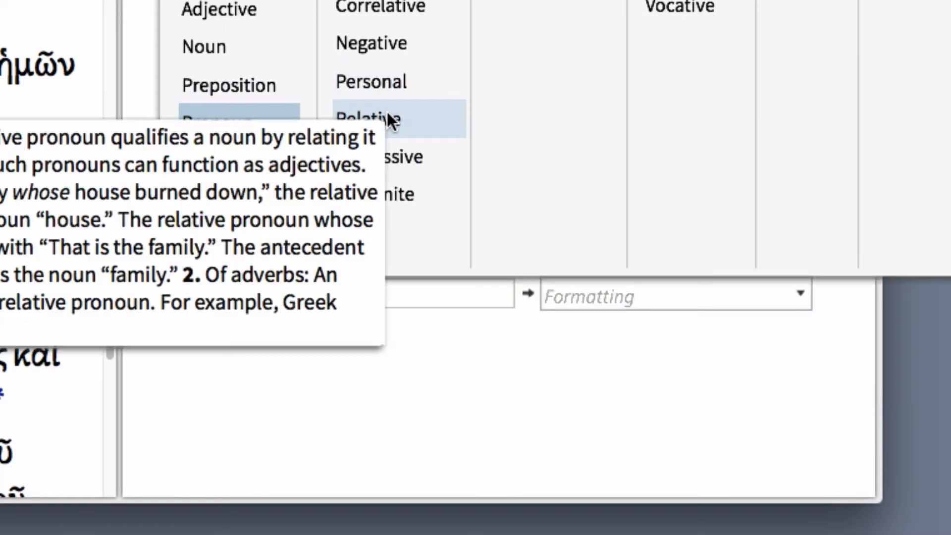
left_click(388, 118)
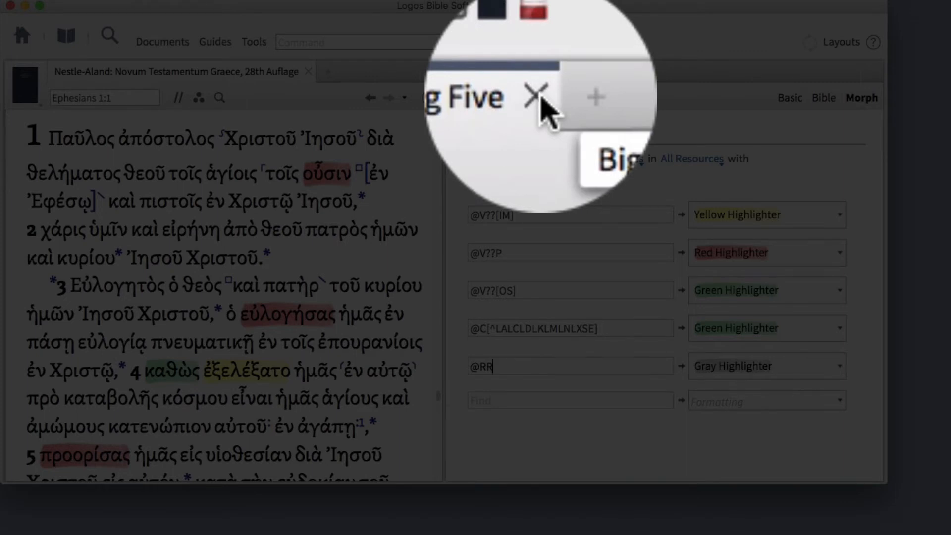
- Close the Big Five filter document and turn off the Big Five visual filter in the Greek New Testament
left_click(540, 97)
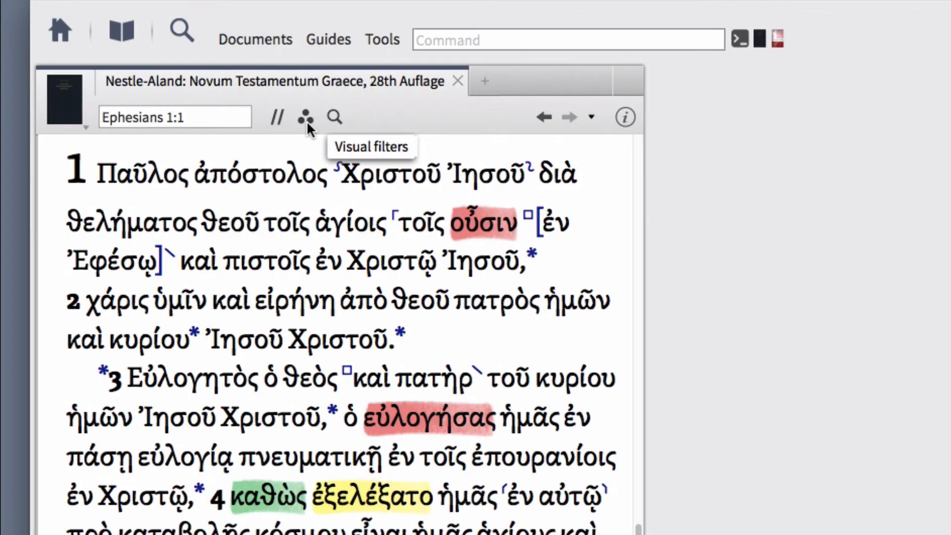
left_click(306, 119)
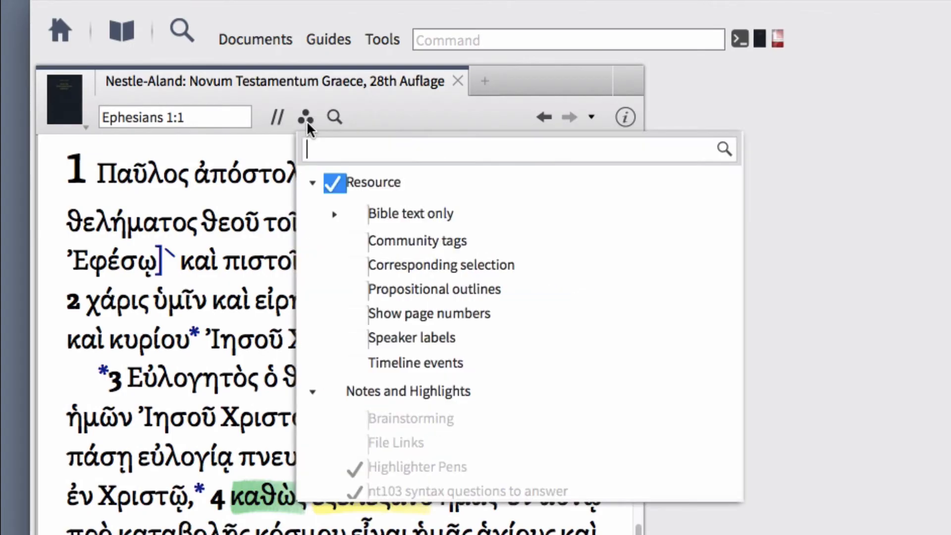
scroll(377, 297, "down", 10)
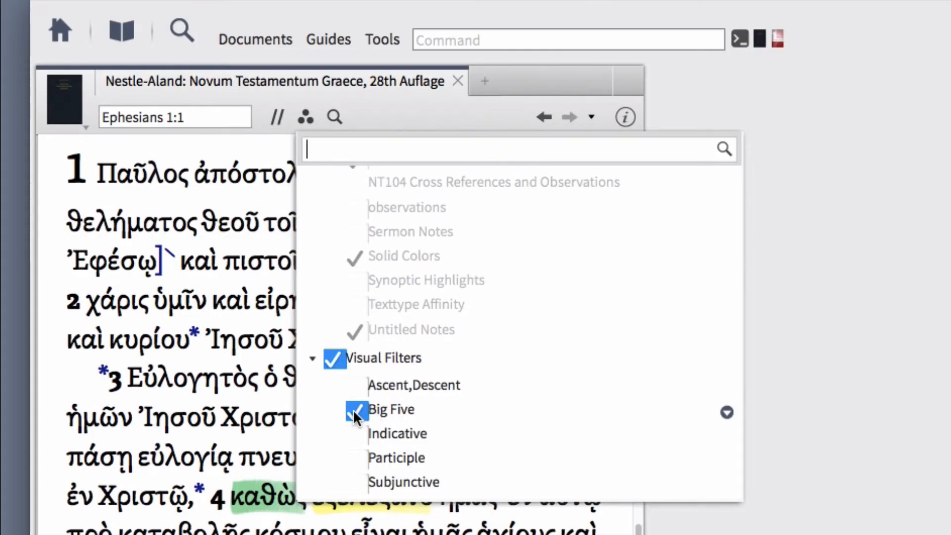
left_click(352, 410)
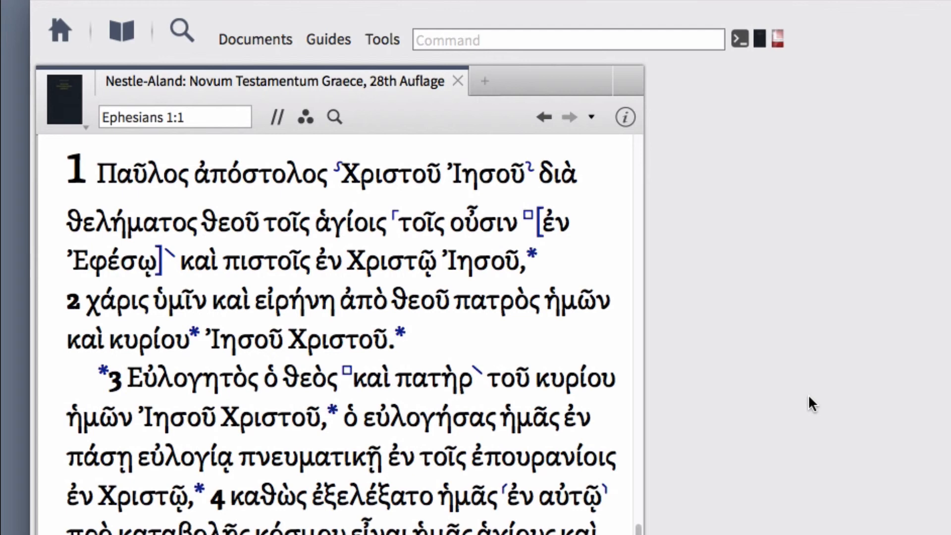
- Turn the Big Five visual filter back on for the Greek New Testament
left_click(305, 118)
scroll(382, 399, "down", 10)
left_click(356, 410)
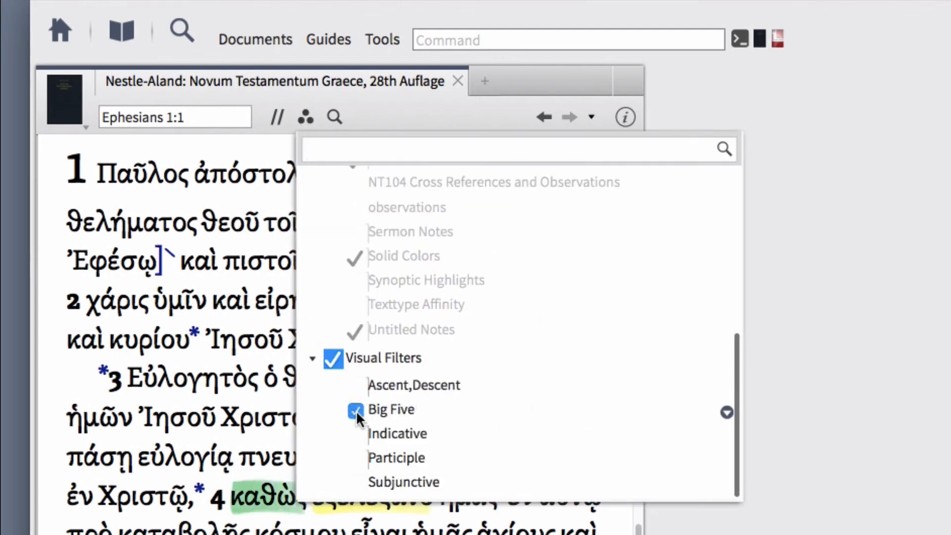